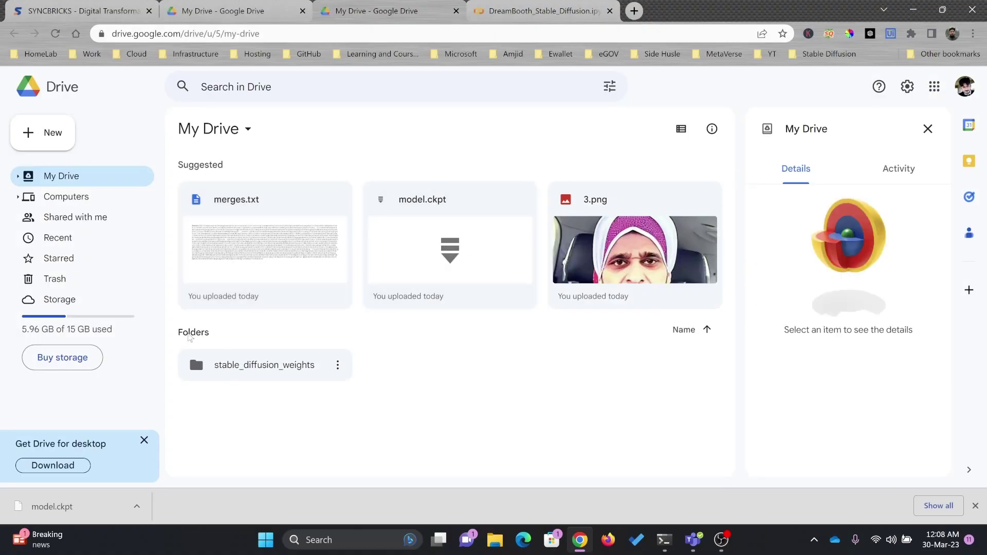
Open the stable_diffusion_weights > trained > 2000 folders in Google Drive to reveal model.ckpt
double_click(247, 366)
left_click(288, 200)
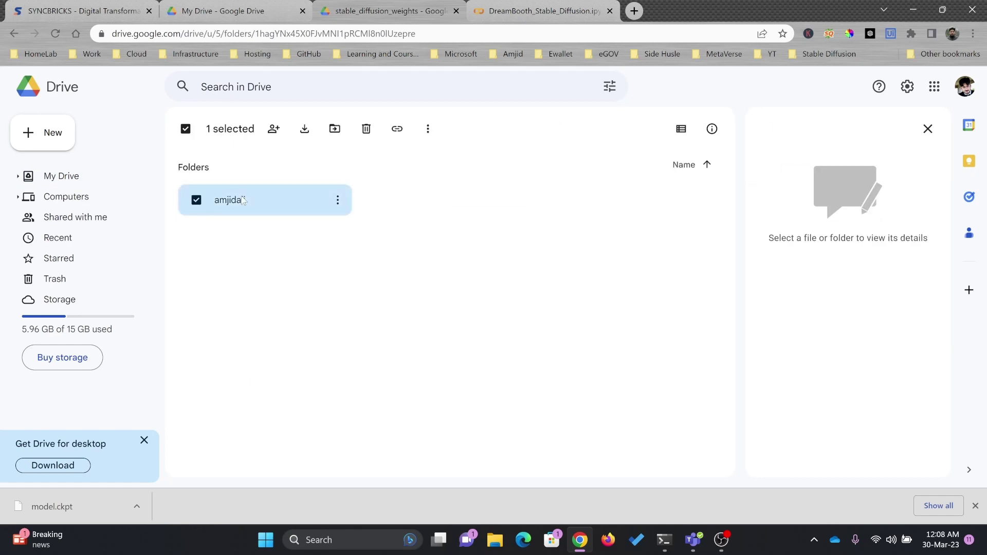
double_click(288, 200)
double_click(406, 200)
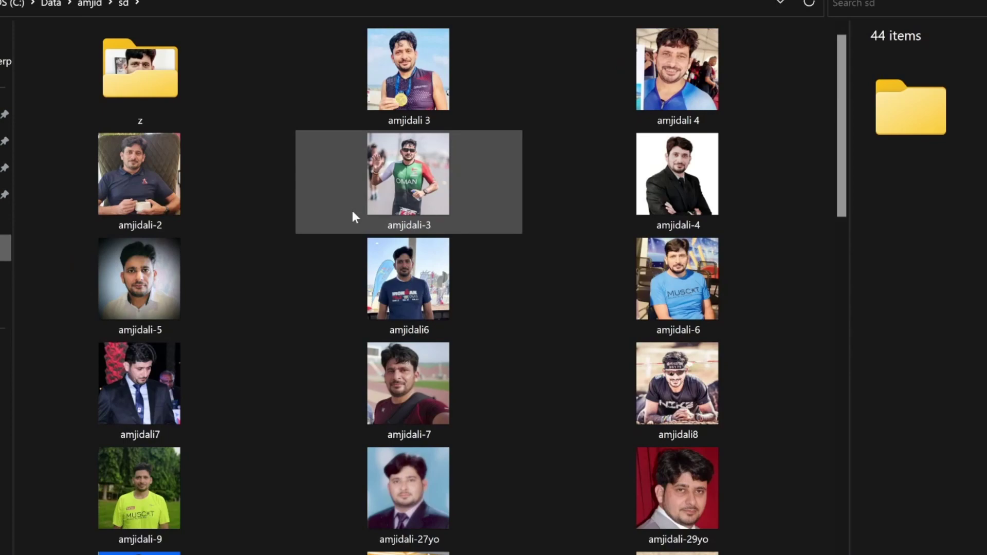
scroll(353, 214, "down", 10)
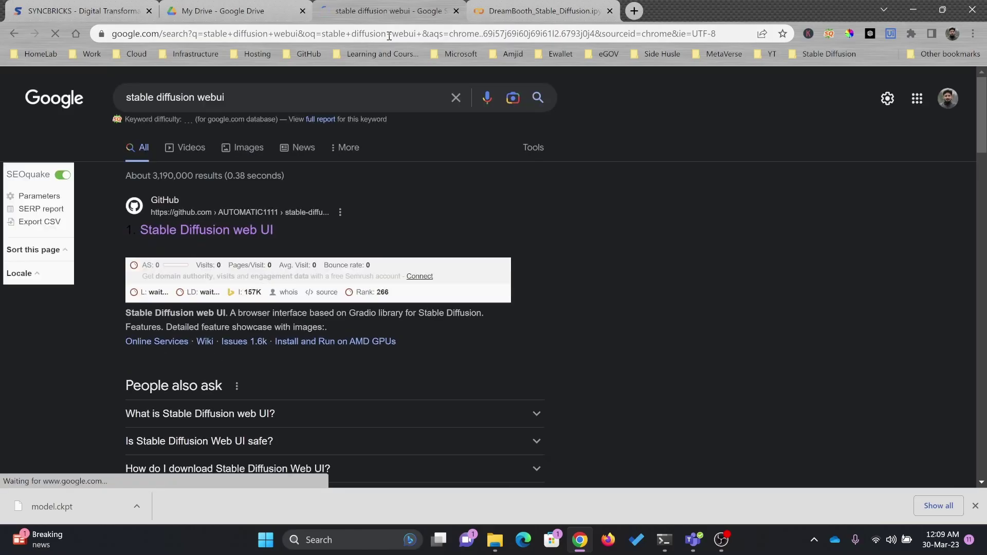
Open the AUTOMATIC1111 stable-diffusion-webui repository and scroll to the Windows installation steps
left_click(254, 230)
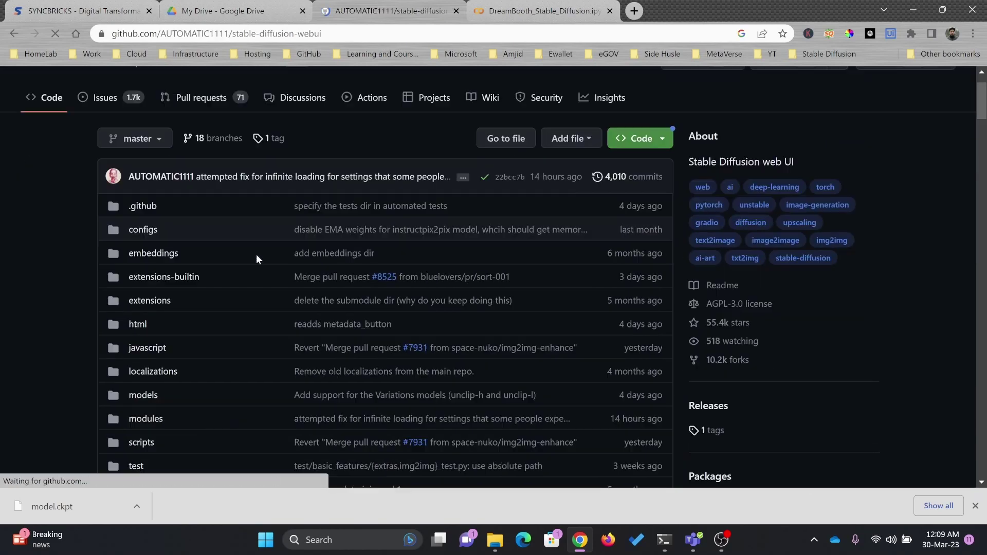
scroll(252, 247, "down", 5)
scroll(249, 246, "down", 20)
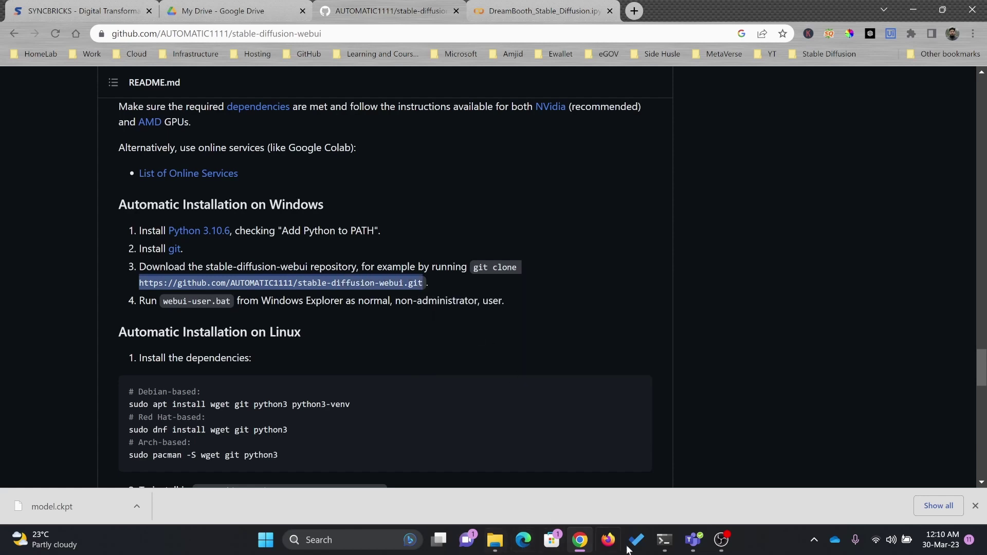
Clone the stable-diffusion-webui repository from C:\repo into a stable-diffusion folder with git clone
left_click(664, 540)
type("git ")
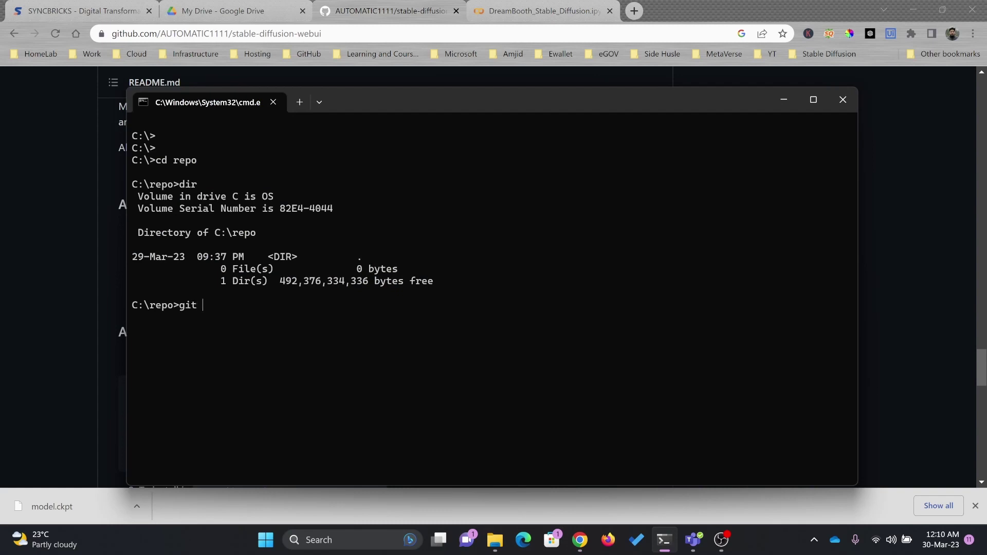
type("clone")
key("ctrl+v")
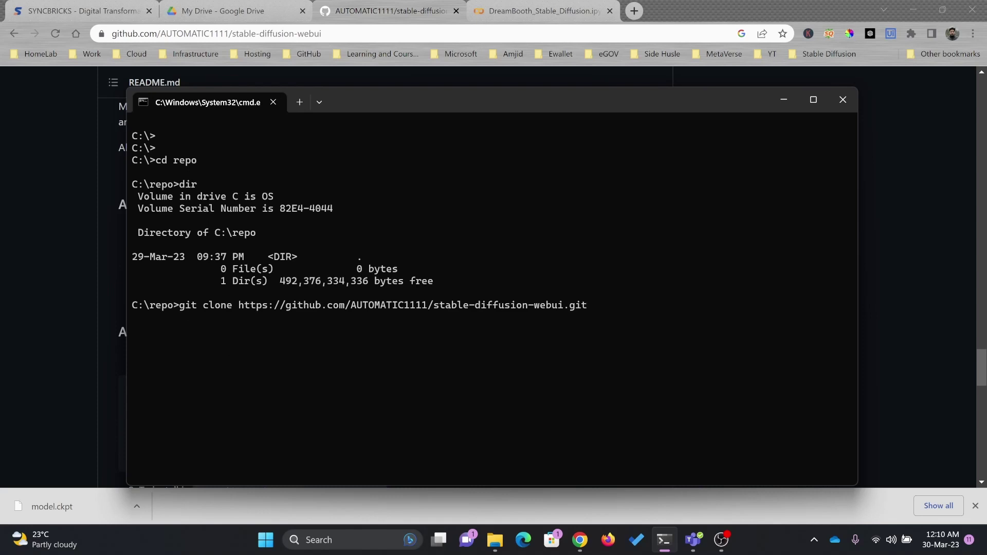
type("stable-diffusion")
key("Return")
Check C:\repo, change into stable-diffusion and list its files with dir
type("dir")
key("Return")
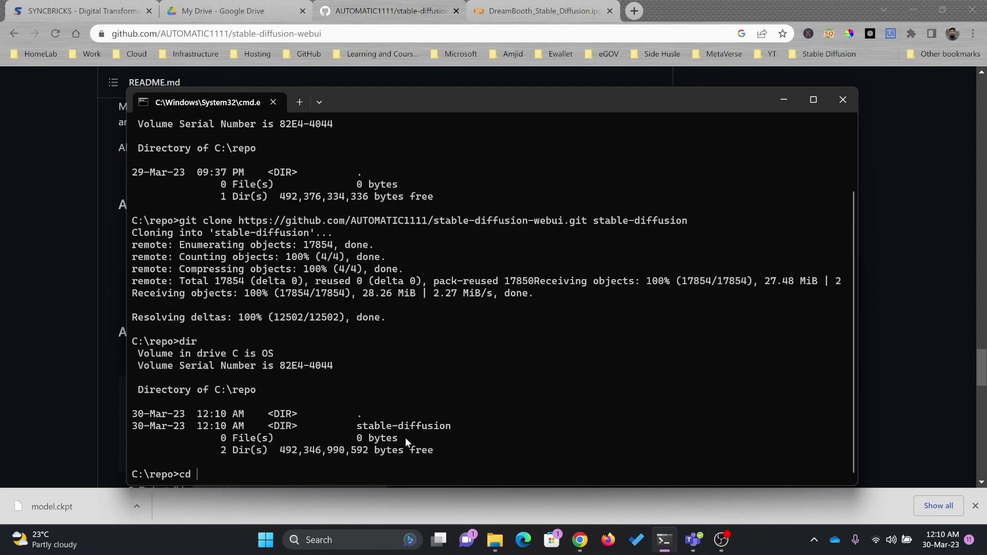
type("cd stable-diffusion")
key("Return")
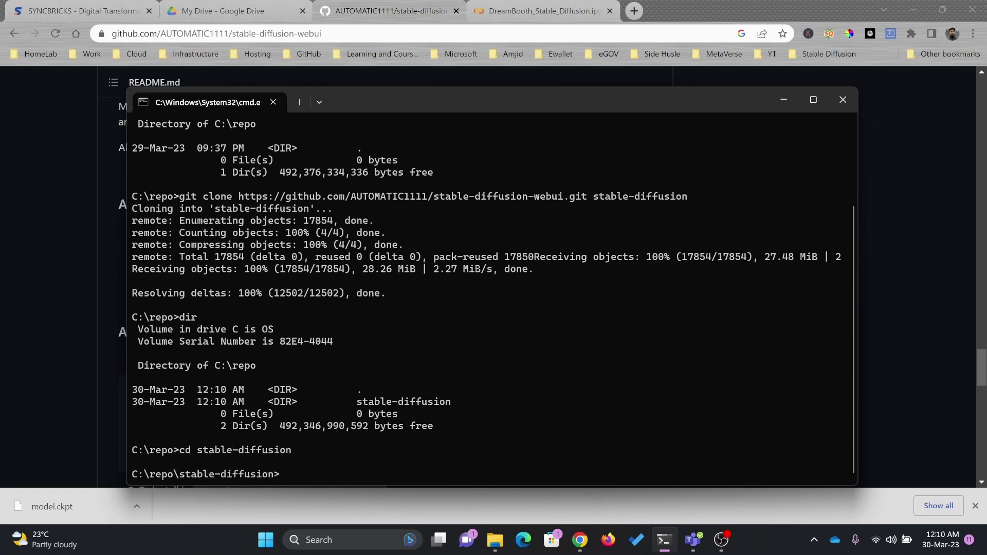
left_click_drag(400, 101, 400, 55)
type("dir")
key("Return")
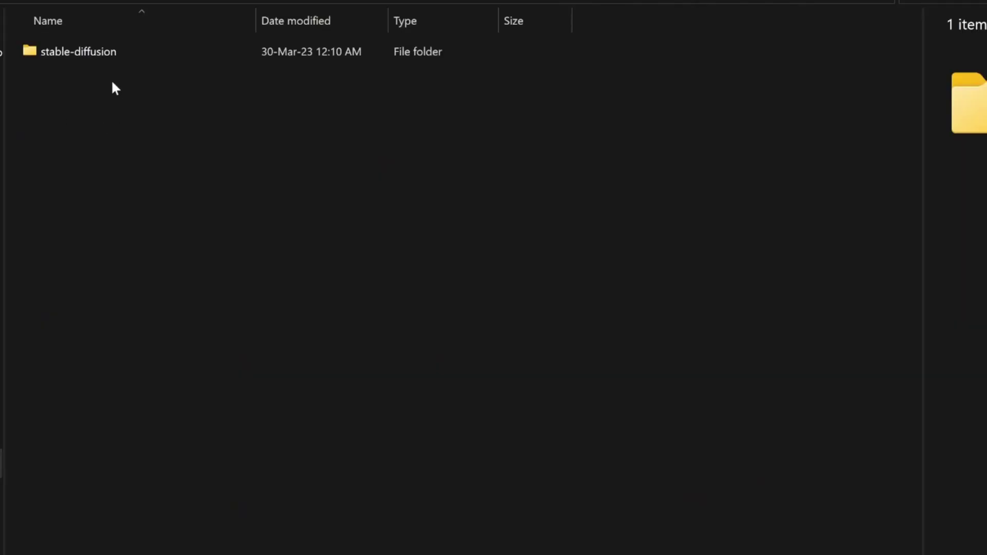
Navigate File Explorer into stable-diffusion\models\Stable-diffusion
double_click(100, 52)
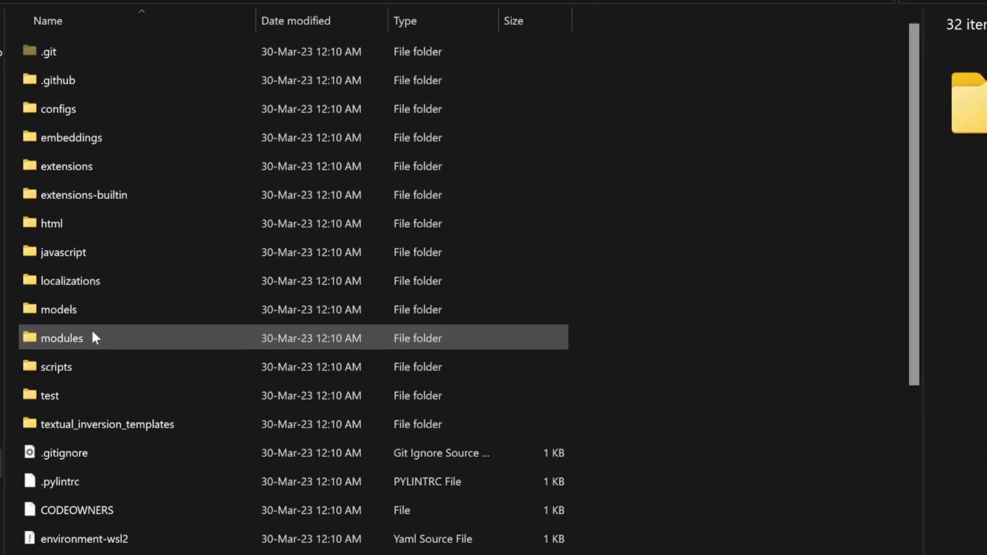
left_click(75, 313)
double_click(75, 313)
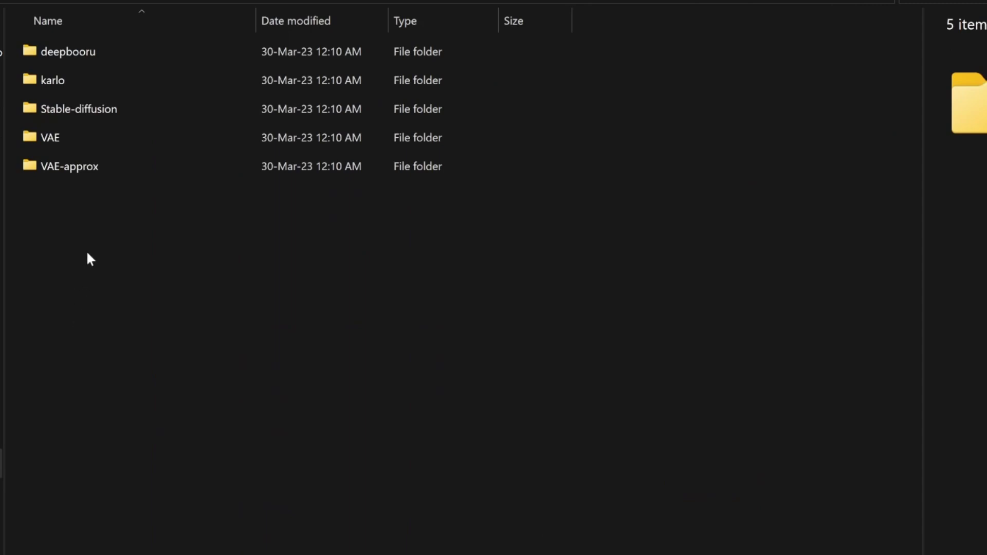
double_click(69, 110)
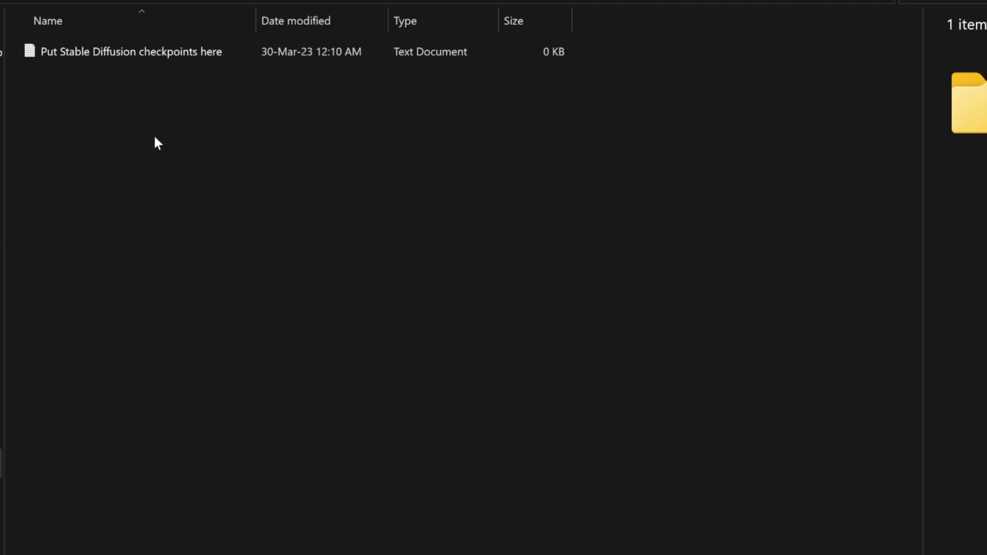
Paste model.ckpt into the Stable-diffusion folder and return to Command Prompt
mouse_move(472, 554)
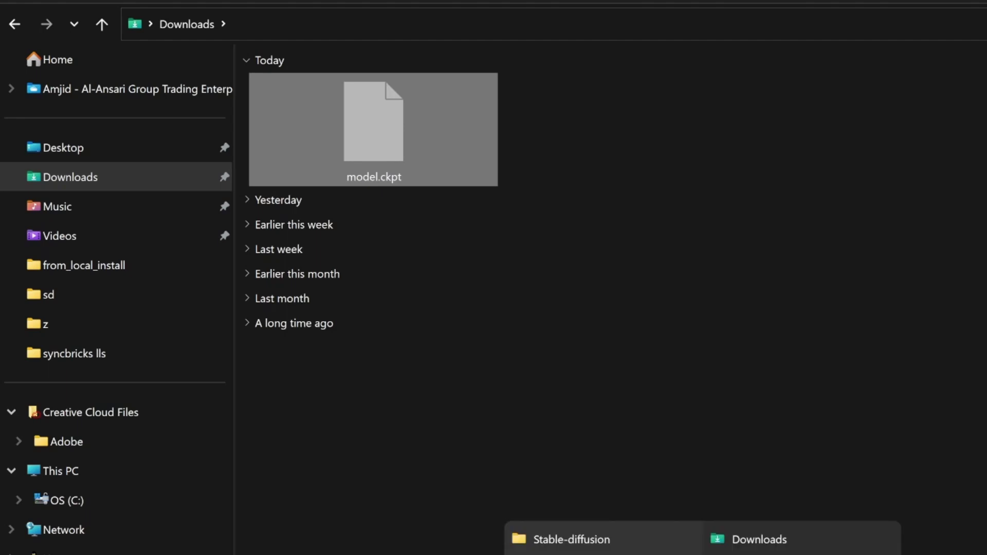
left_click(566, 537)
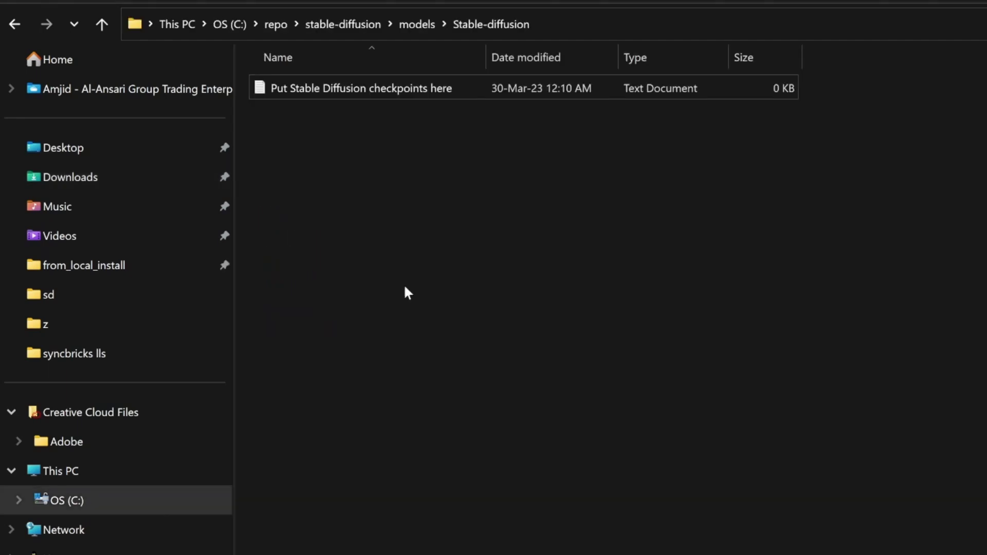
key("ctrl+v")
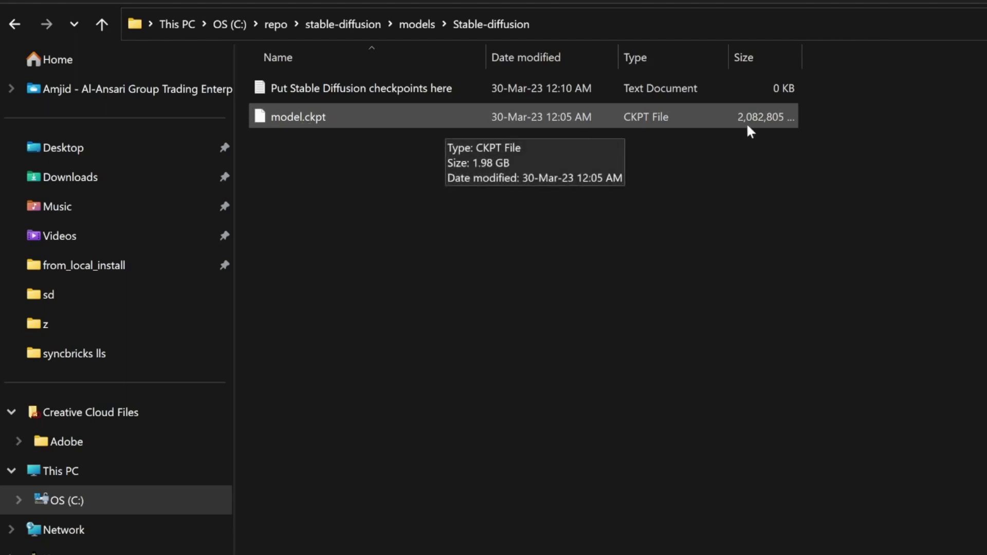
mouse_move(703, 554)
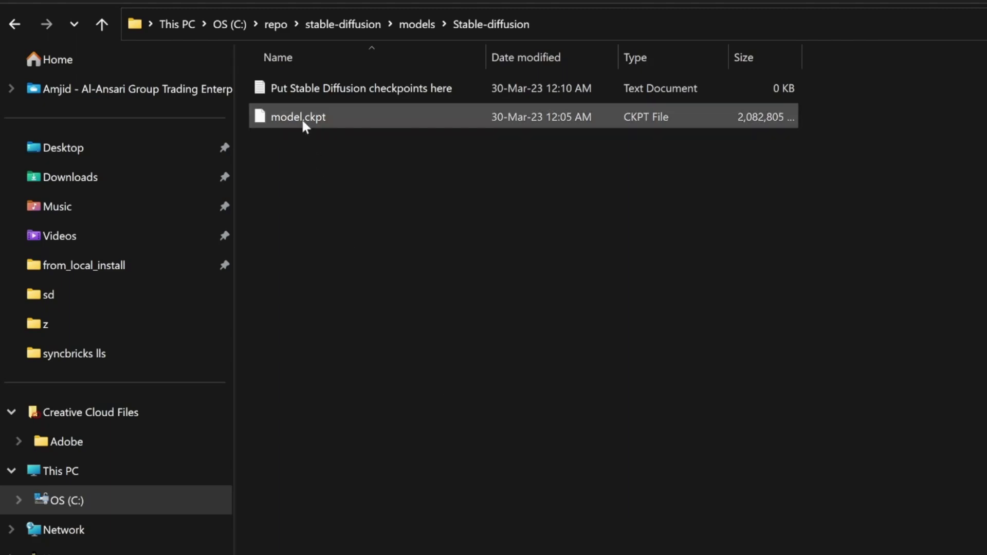
key("alt+Tab")
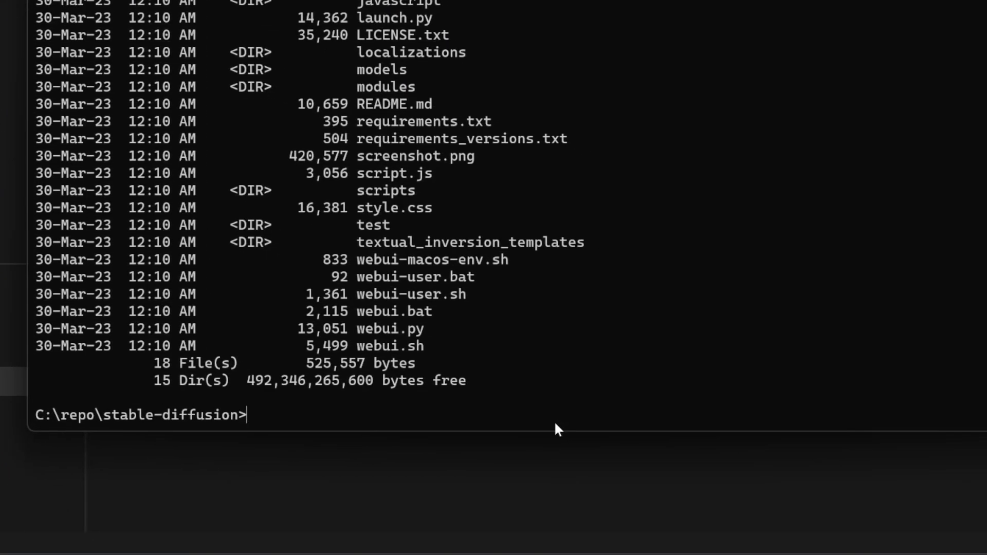
type("webui-user")
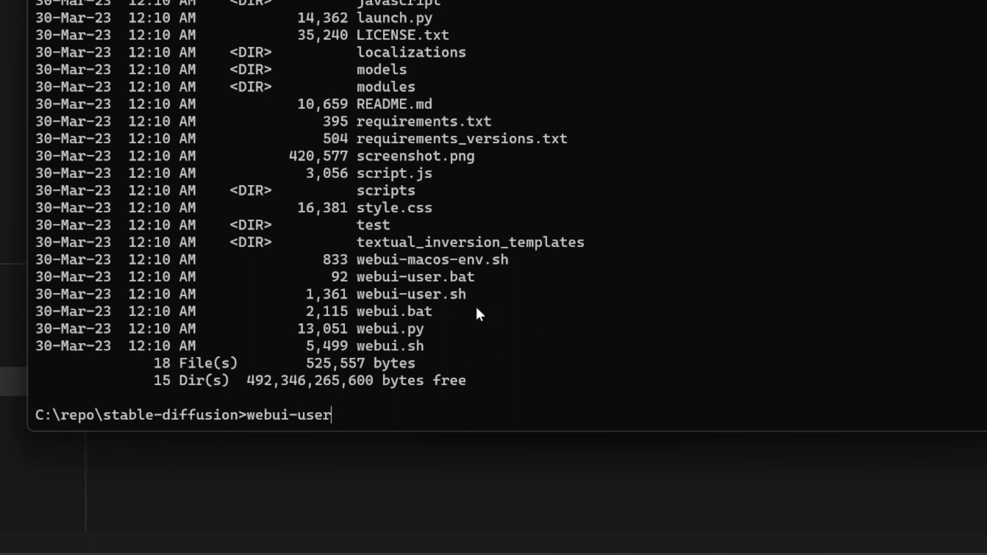
key("Return")
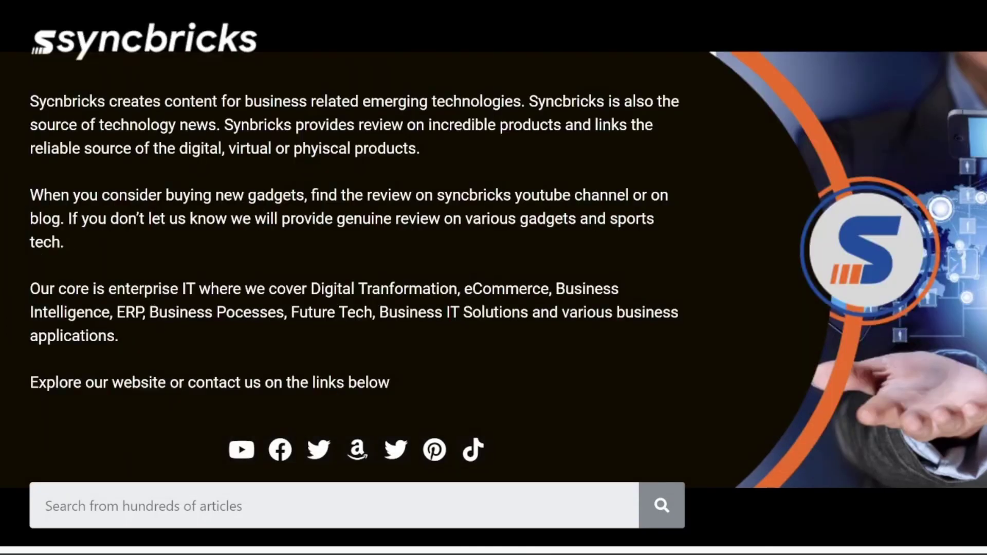
left_click(826, 11)
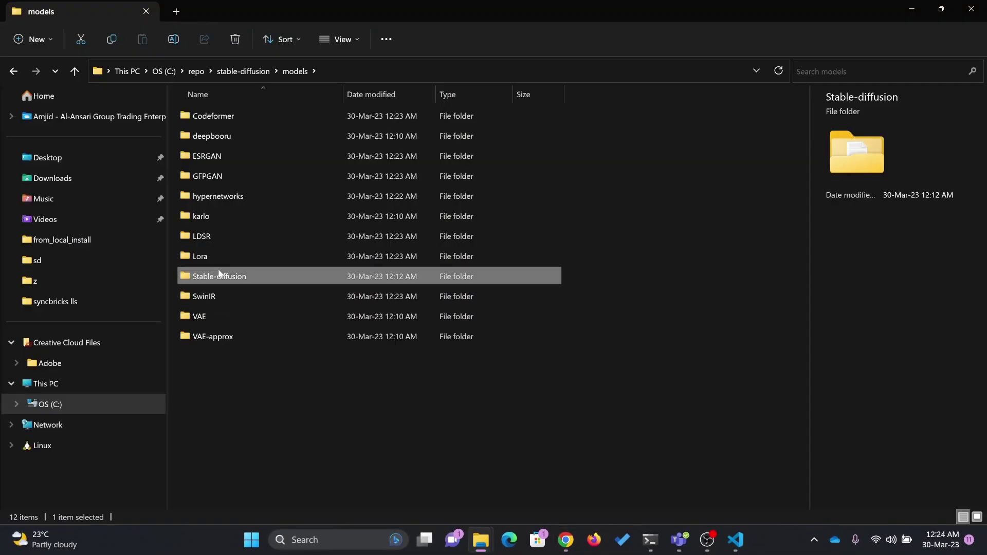
Check that model.ckpt (1.98 GB) is in models\Stable-diffusion
double_click(220, 275)
left_click(214, 117)
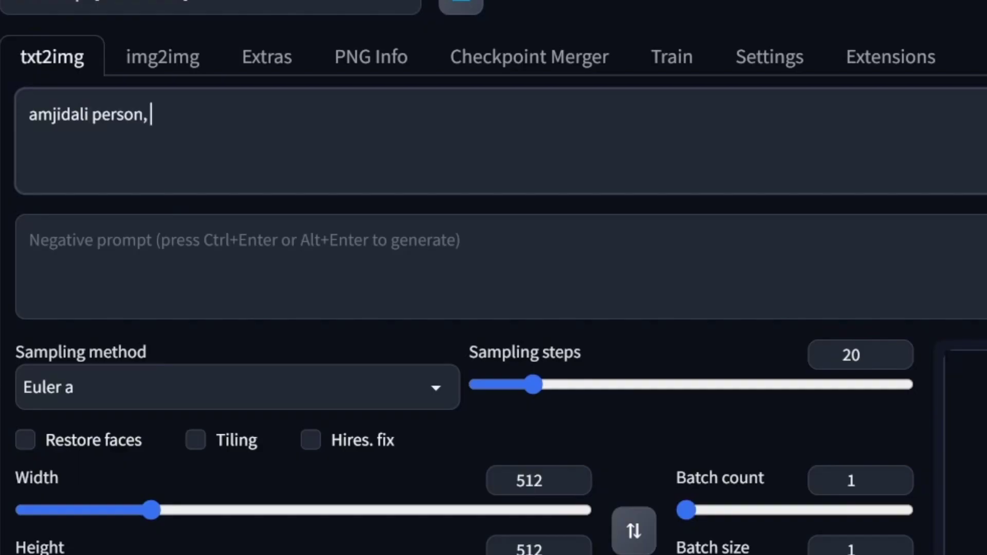
Generate with prompt 'person, real image' and negative prompt 'bad image, low resolution, faded, blurred'
type("real image")
key("Tab")
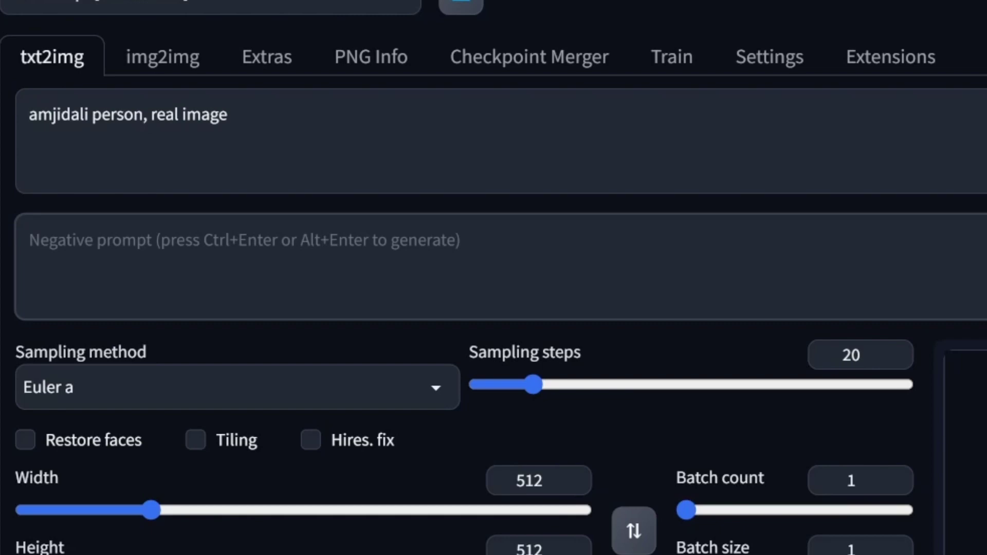
type("bad image, low resolution, faded, blurred")
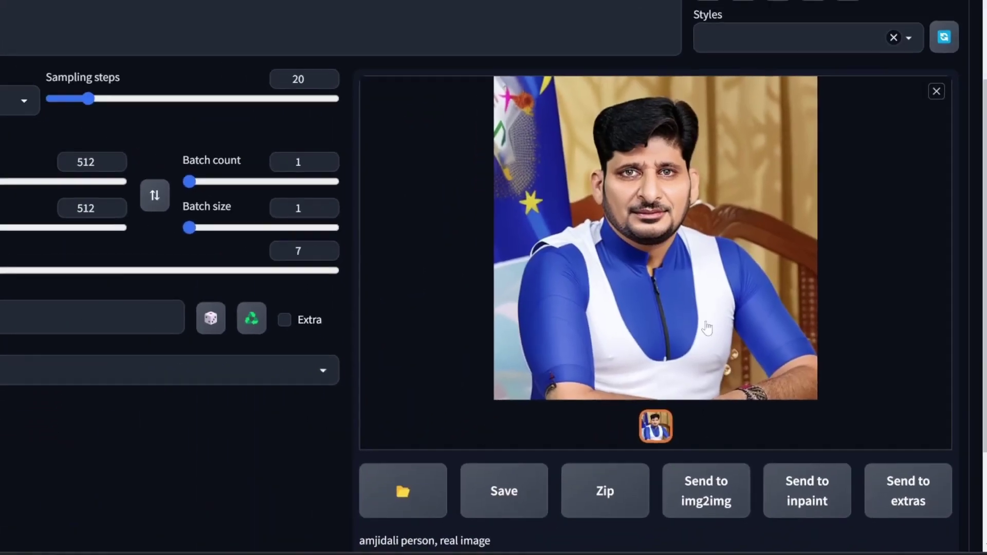
left_click(753, 281)
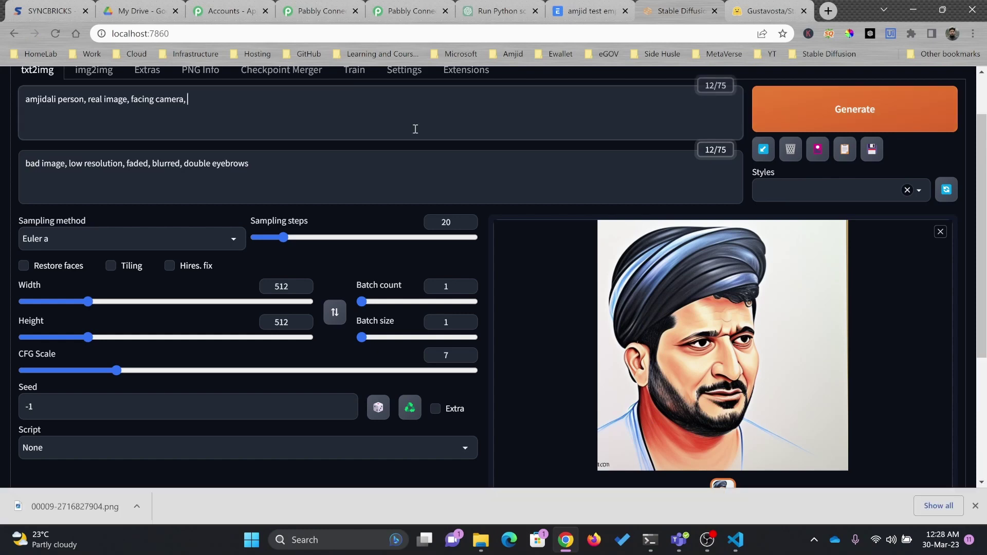
Add 'wearing googles, blazer, tie,' and 'face only' to the prompt, regenerate and view the result
type("wearing googles, b")
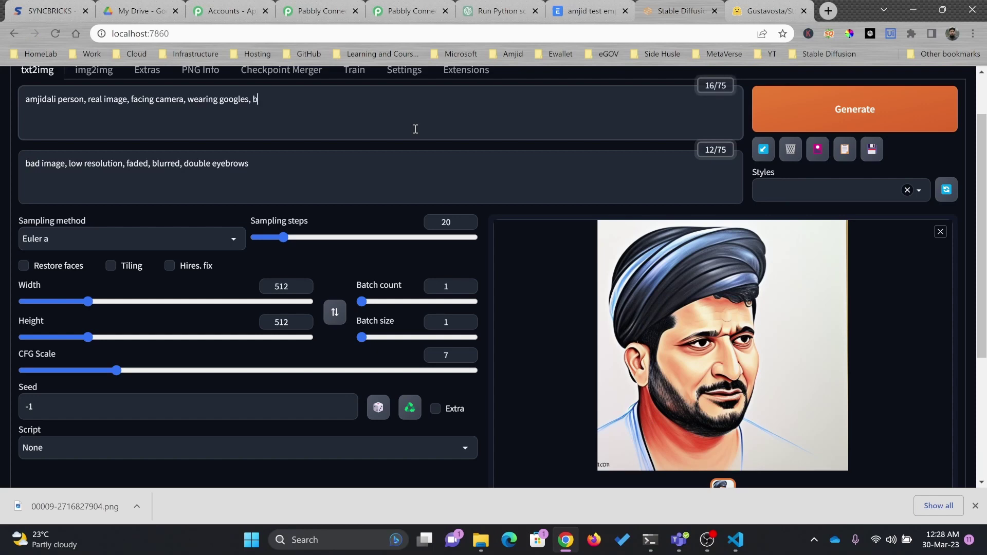
type("lazer, tie,")
left_click(766, 110)
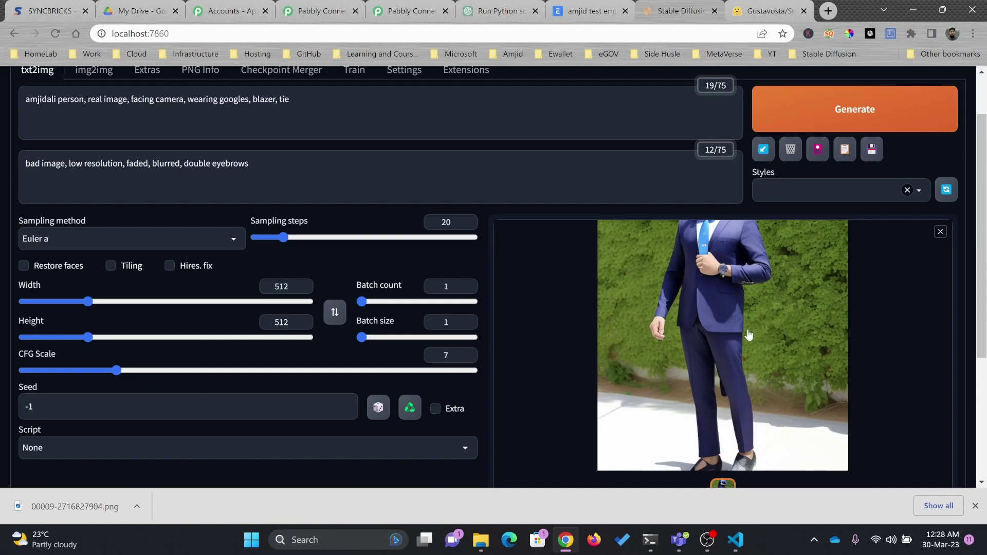
scroll(344, 179, "up", 2)
type("face only")
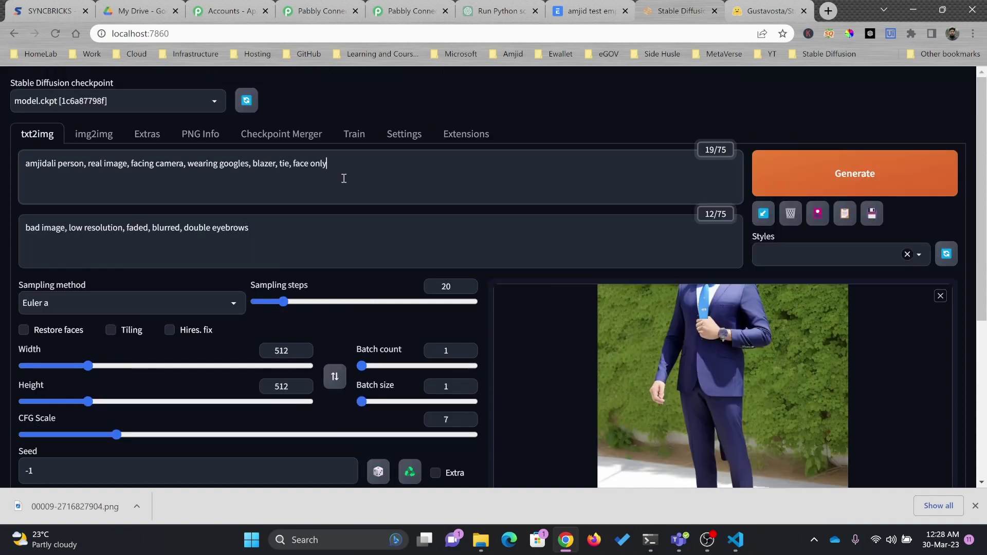
left_click(810, 187)
scroll(811, 187, "down", 1)
left_click(639, 324)
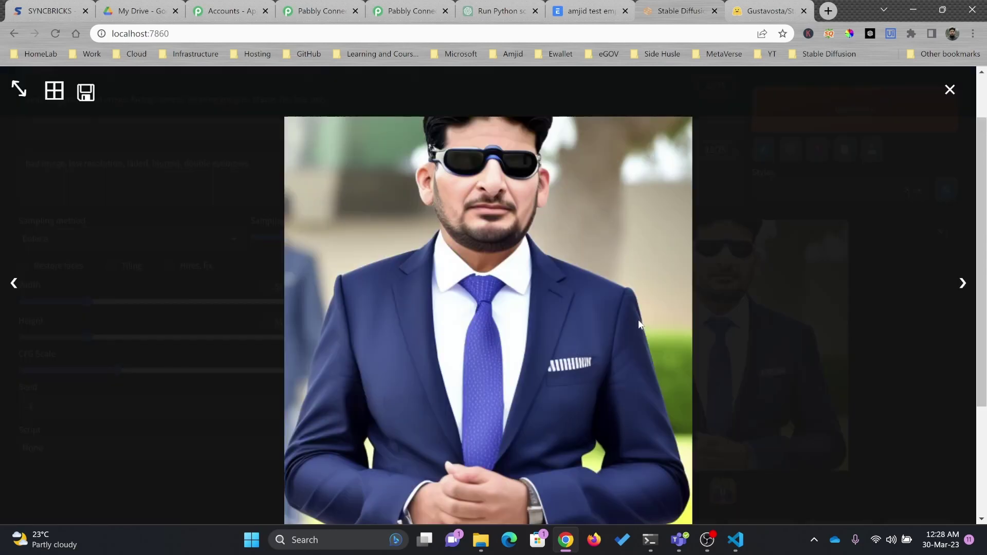
left_click(785, 225)
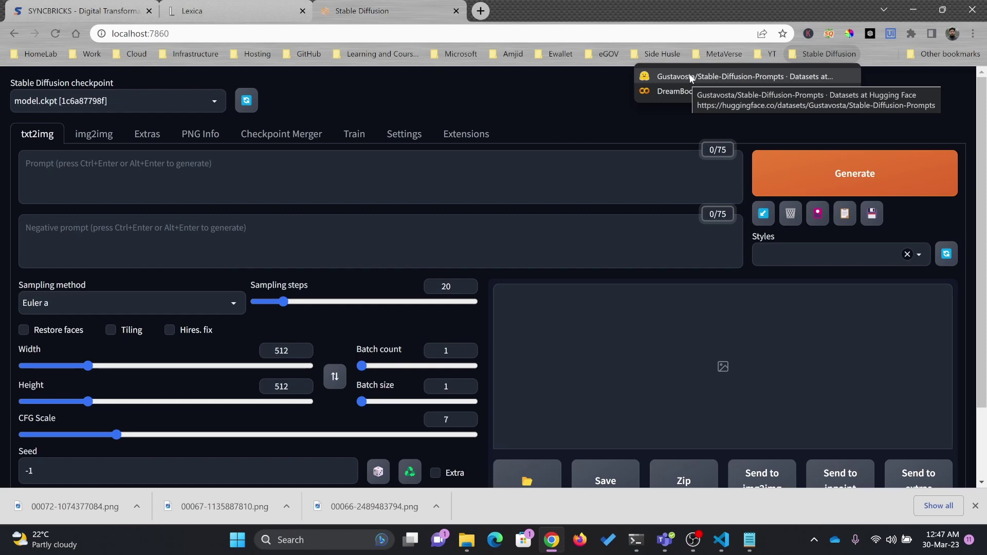
Copy the prompt of Lexica's illustration of a man holding a globe
mouse_move(383, 54)
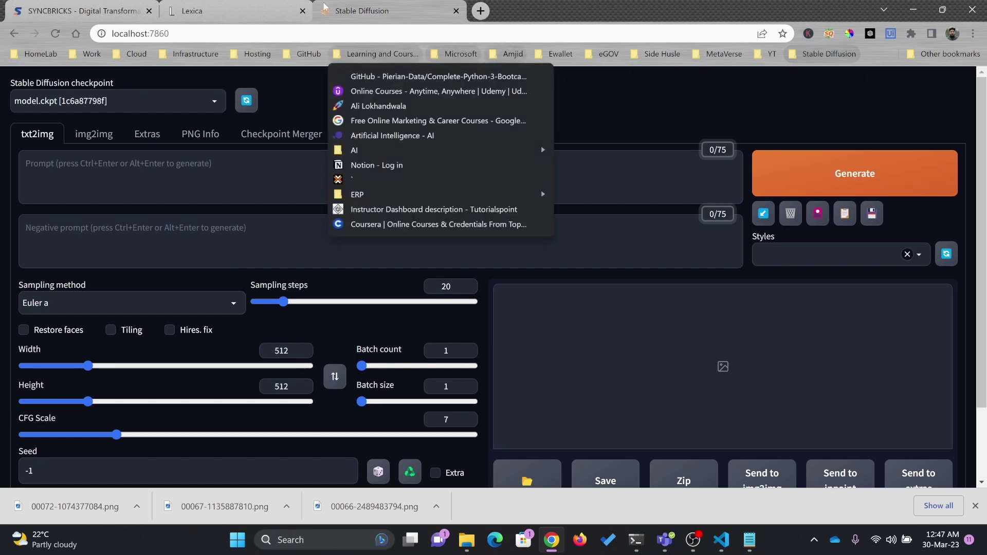
left_click(208, 6)
left_click_drag(417, 224, 564, 230)
scroll(564, 229, "down", 10)
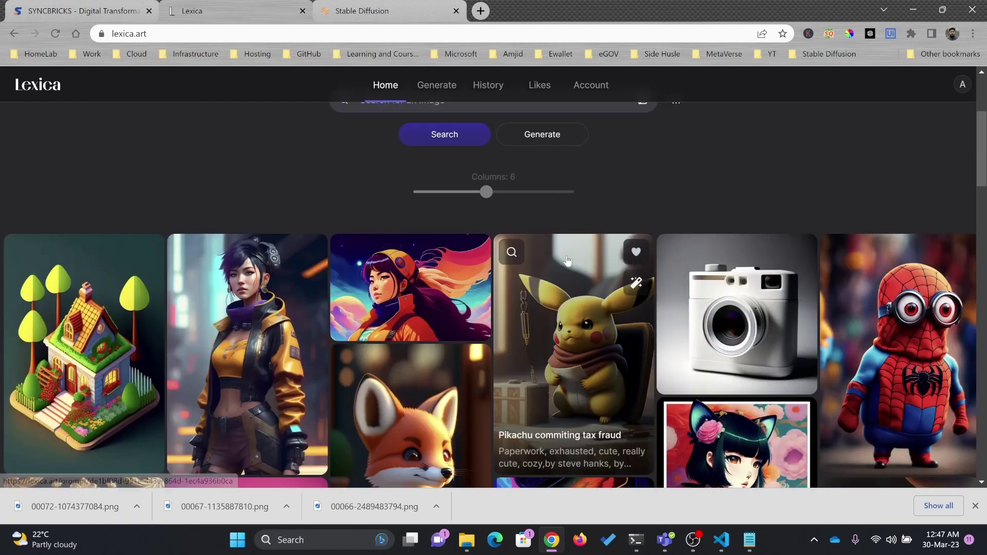
scroll(430, 304, "down", 15)
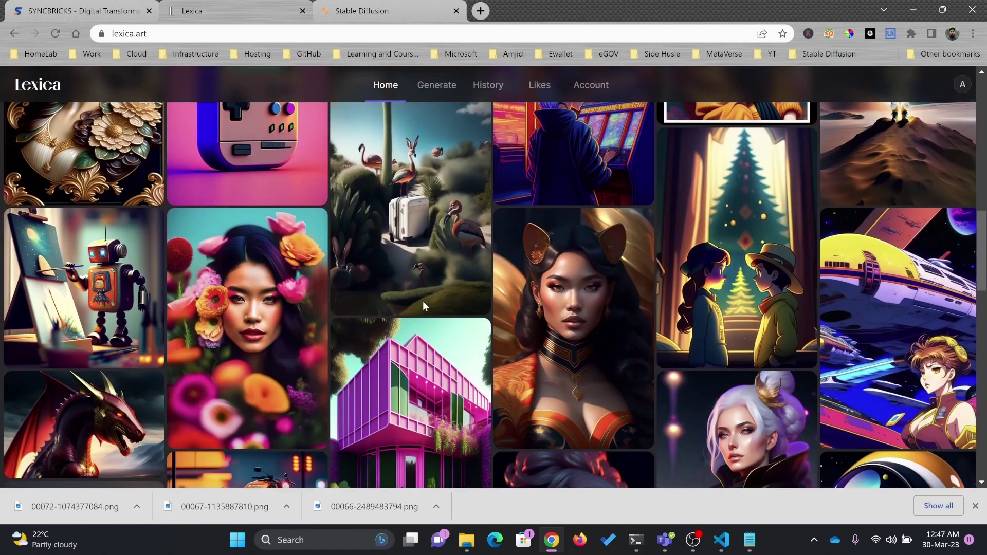
scroll(425, 307, "down", 4)
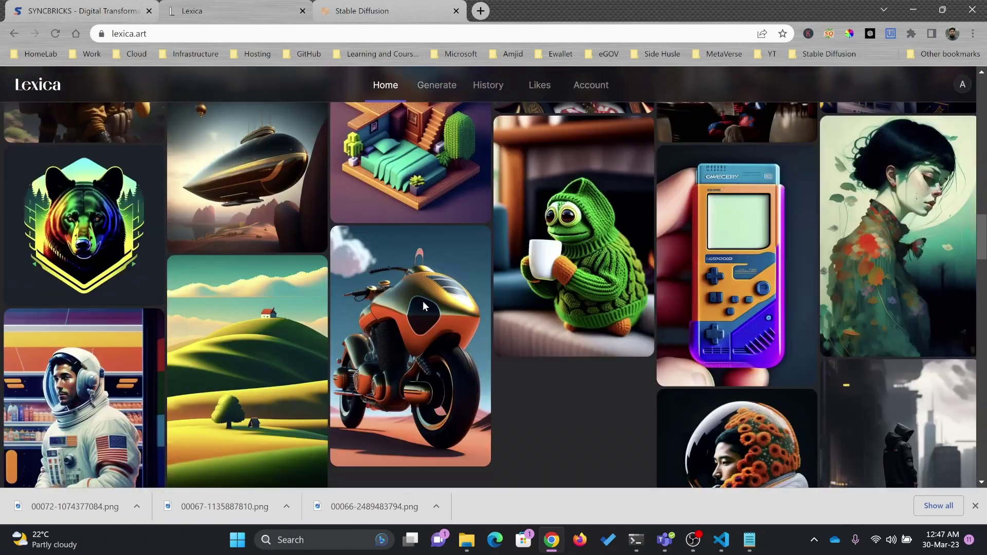
left_click(423, 301)
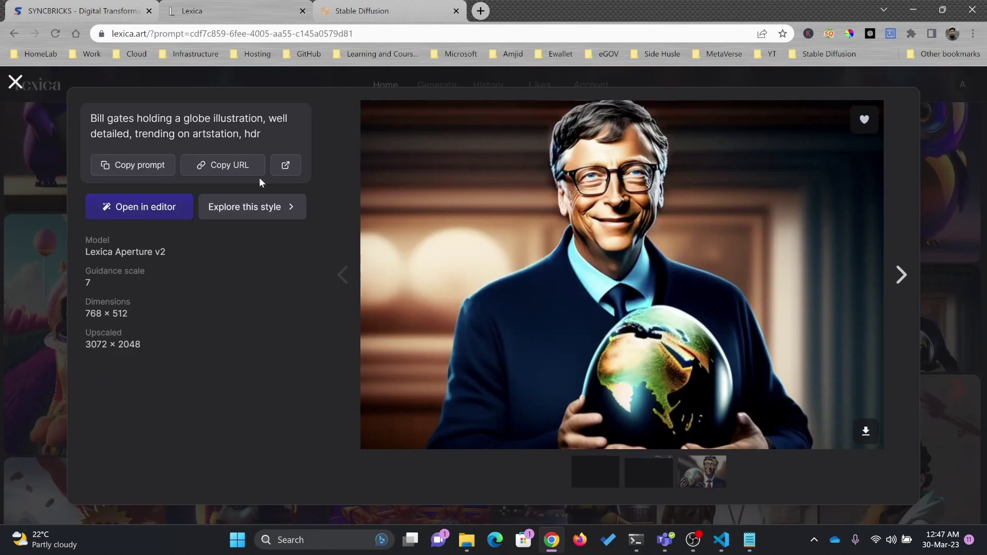
left_click(134, 169)
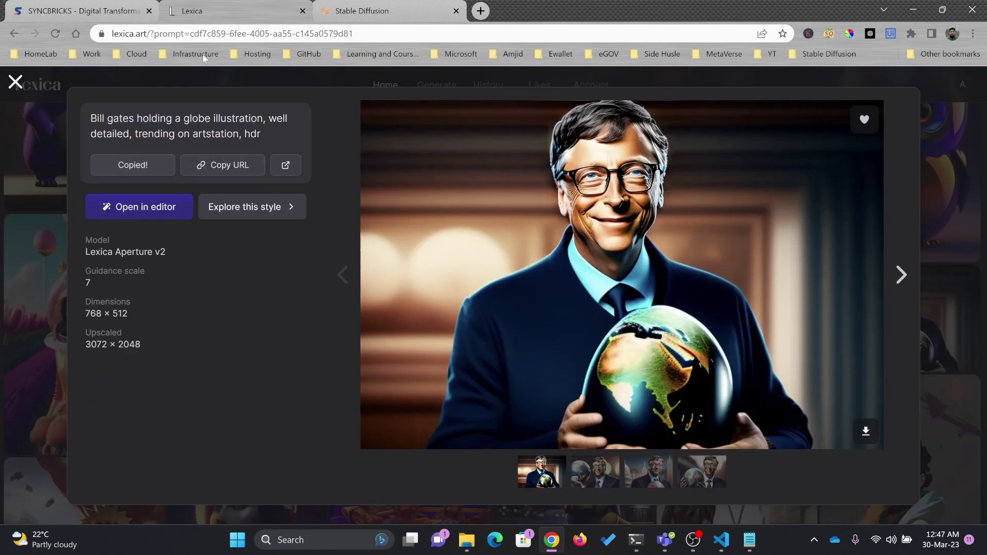
Paste the copied Lexica prompt into txt2img and generate an image
left_click(328, 13)
left_click(267, 164)
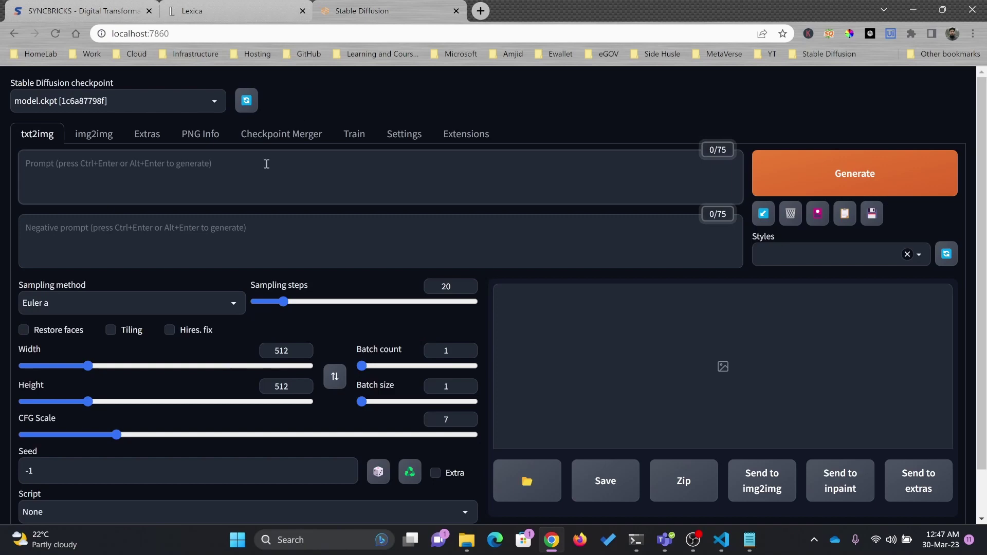
key("ctrl+v")
left_click(819, 174)
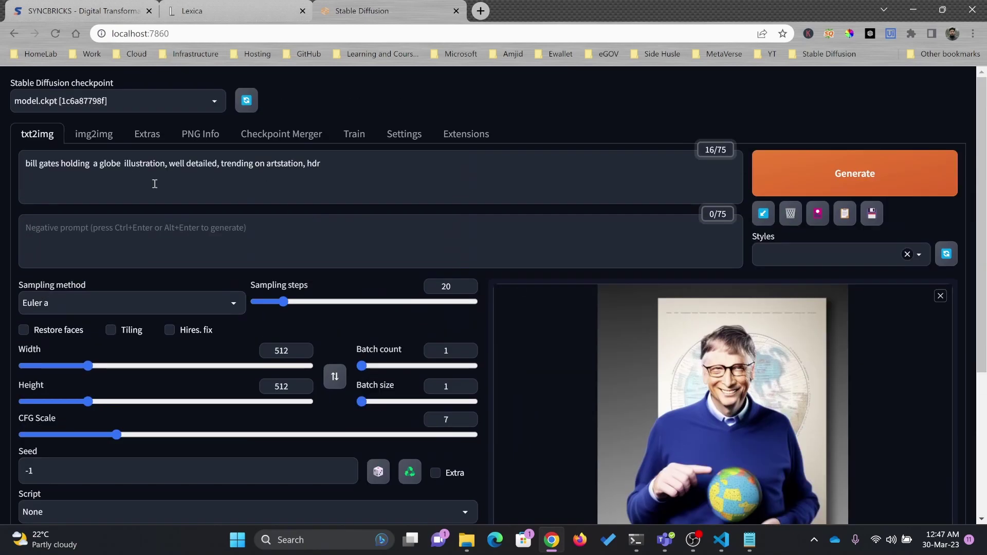
Replace the prompt's leading name with the trained subject's keyword, regenerate, and view the portrait full size
left_click_drag(59, 163, 0, 169)
key("BackSpace")
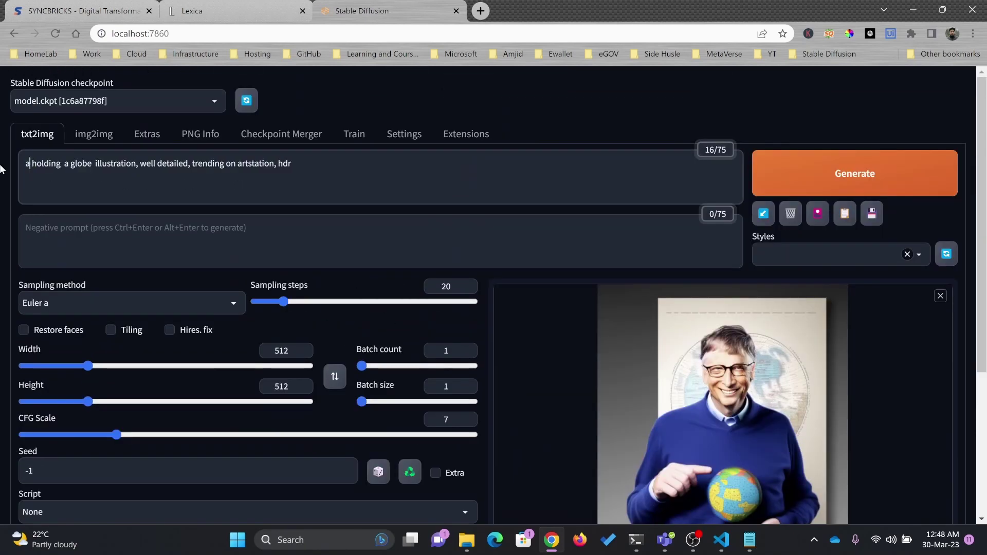
type("amjidali")
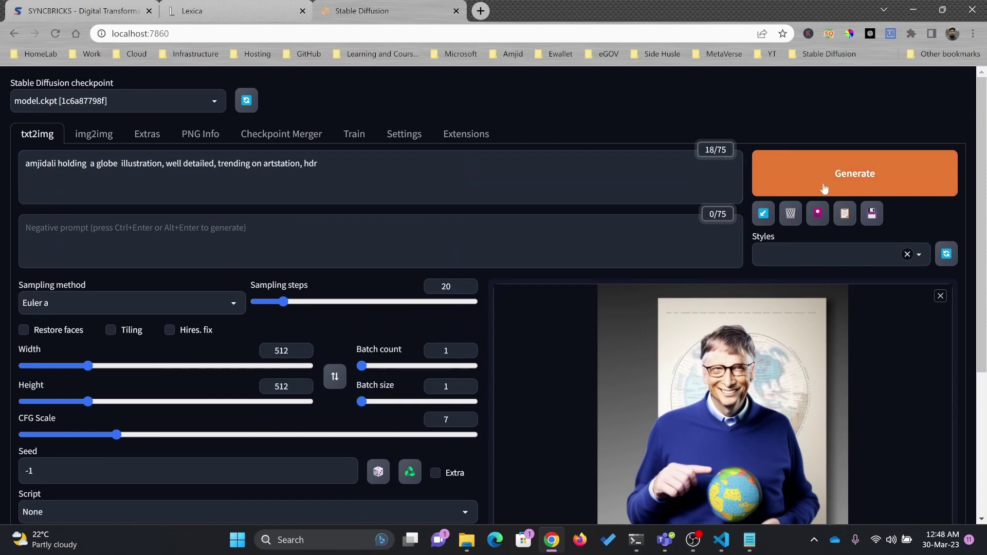
left_click(854, 173)
scroll(764, 327, "down", 1)
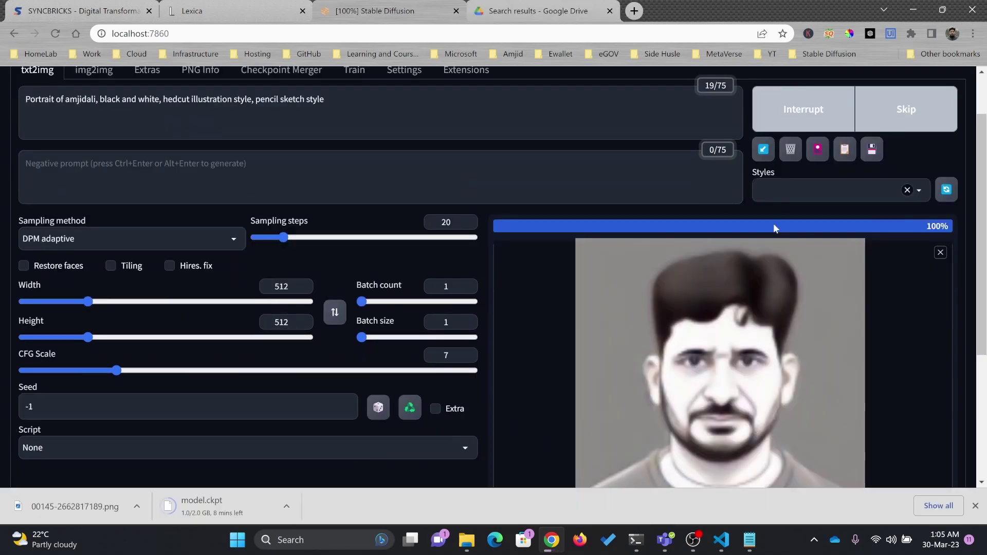
left_click(802, 255)
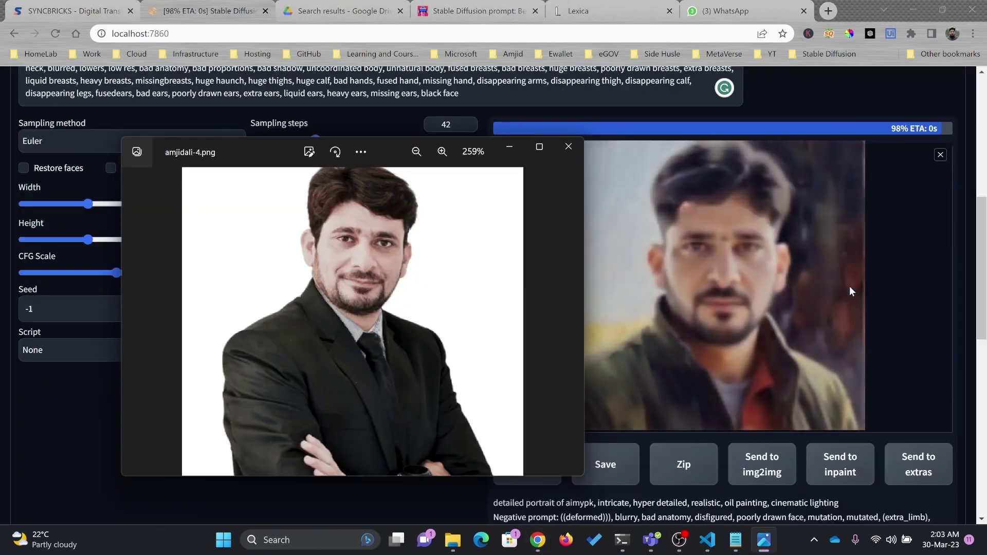
left_click(464, 447)
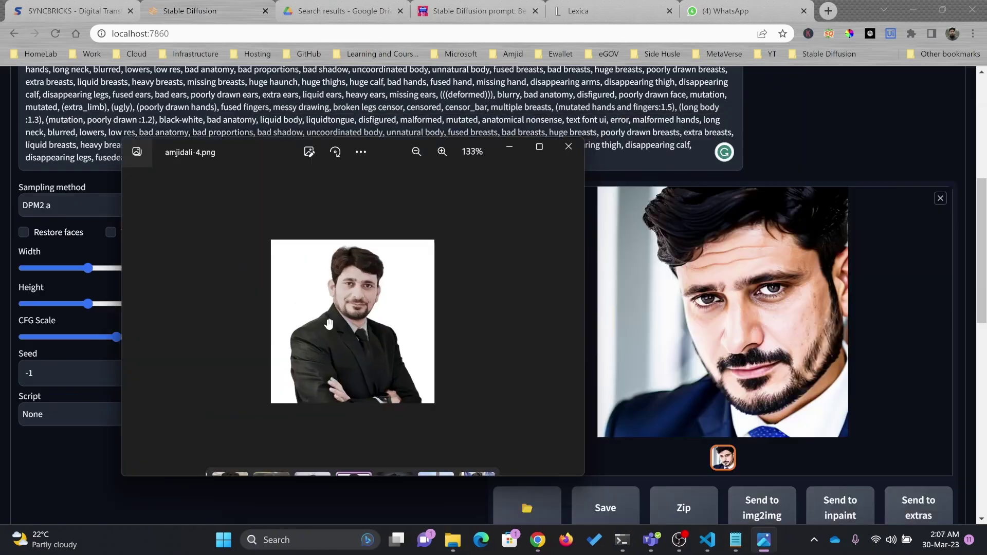
left_click(782, 339)
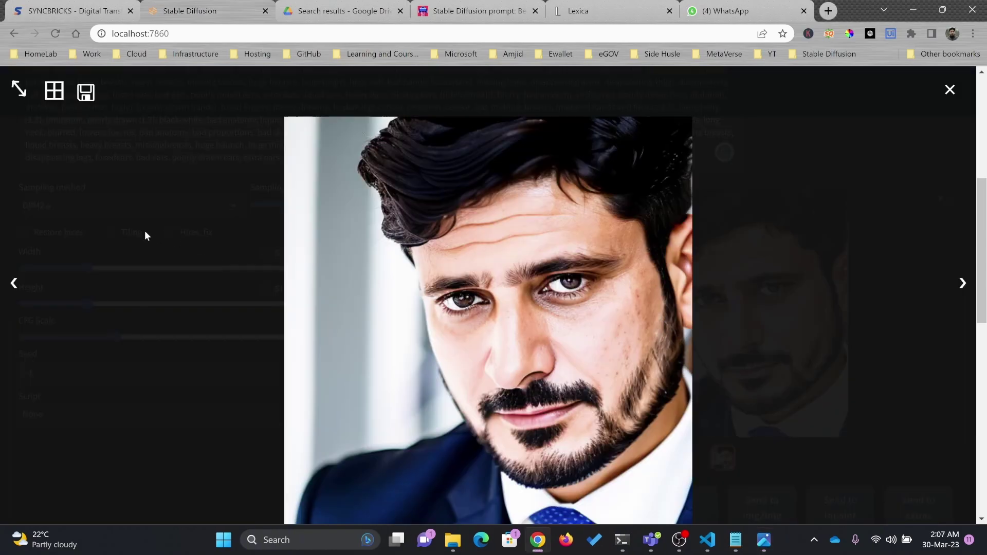